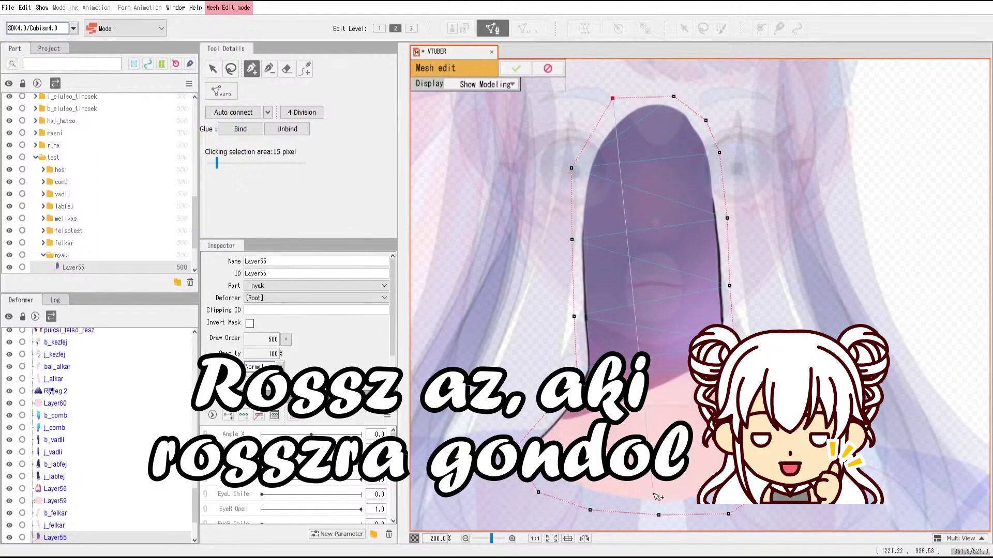
Undo the long central connection in the neck mesh and add a column of inner vertices down the neck's left side.
left_click_drag(658, 497, 658, 515)
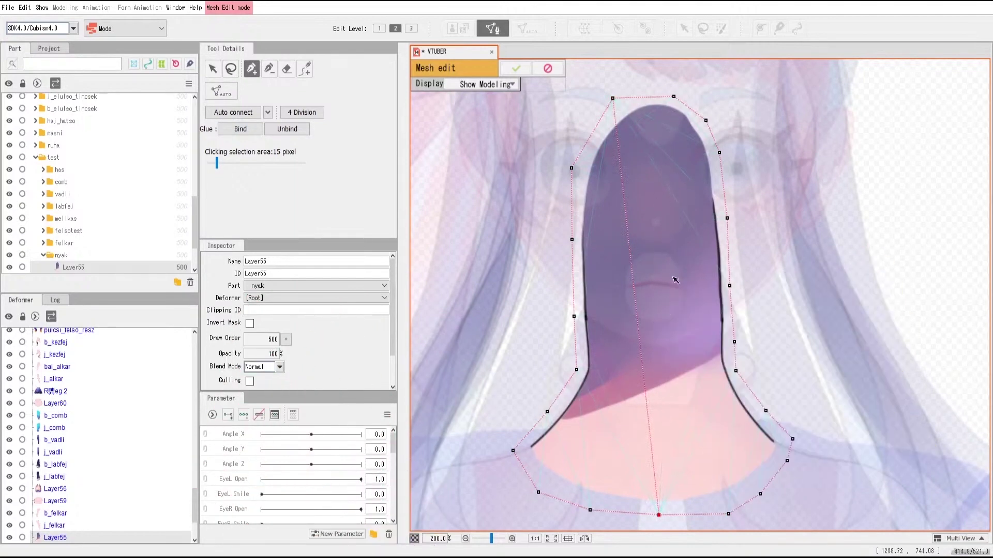
key("ctrl+z")
left_click(604, 166)
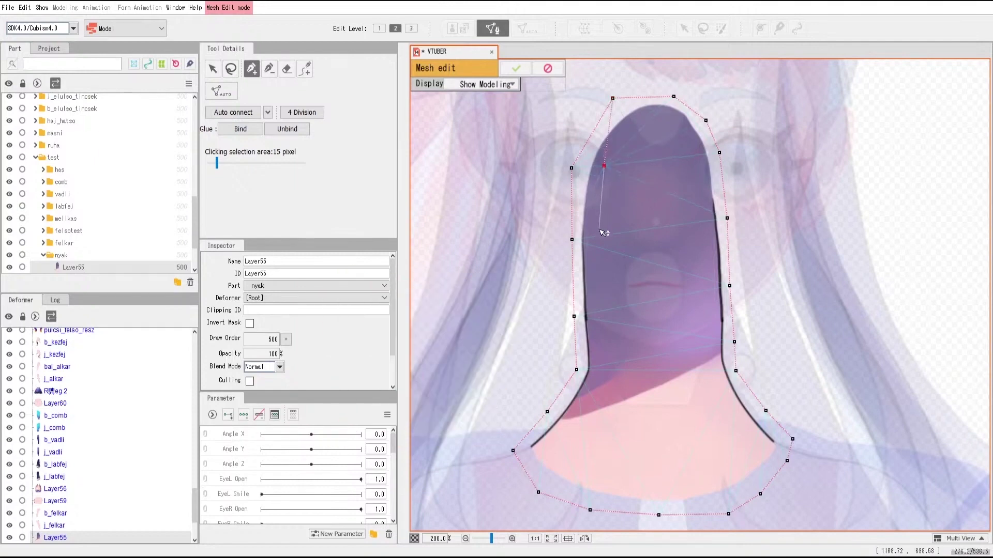
left_click(598, 236)
left_click(602, 313)
left_click(607, 372)
left_click(583, 431)
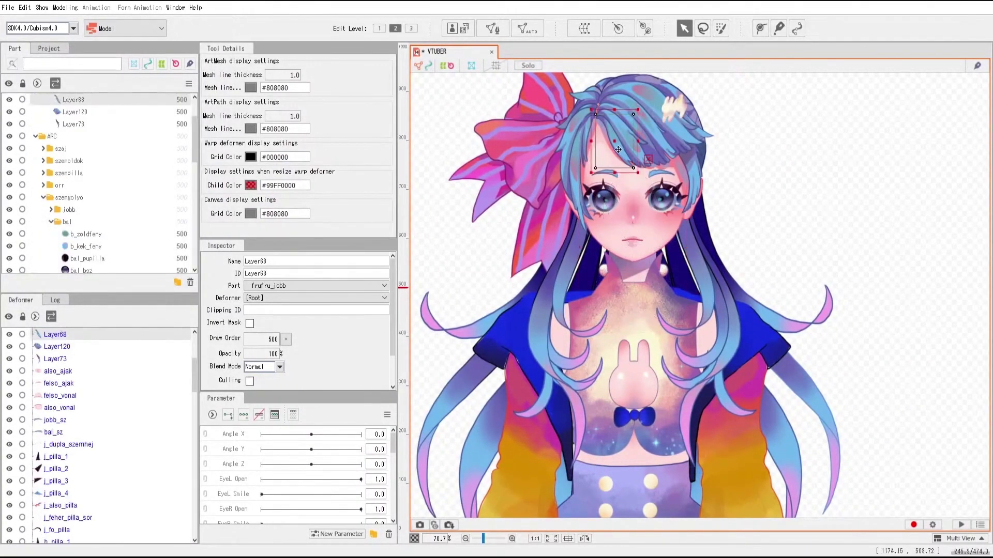
Hide Layer120 and Layer73 in the frufru_jobb folder to isolate the Layer68 hair strand.
scroll(620, 151, "up", 5)
scroll(634, 243, "up", 3)
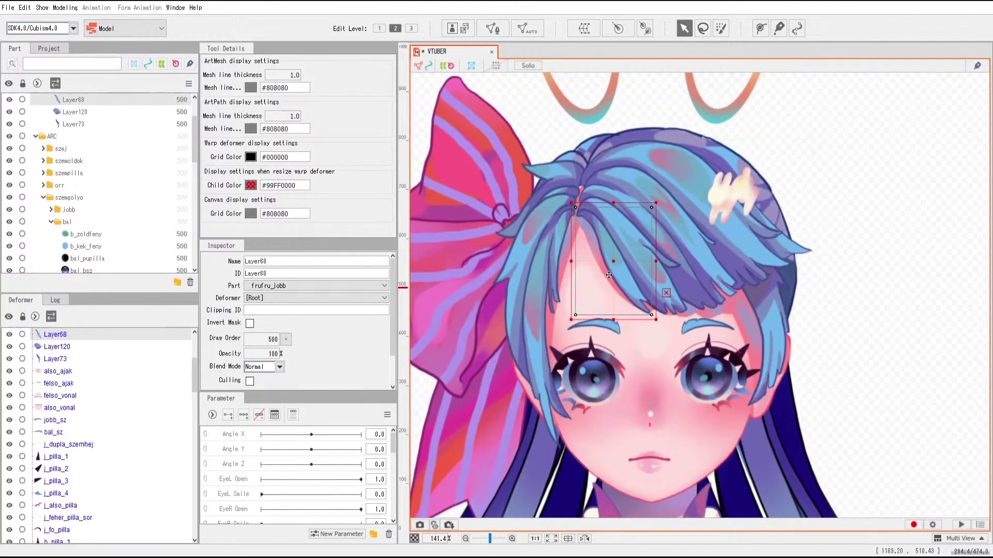
scroll(93, 162, "up", 2)
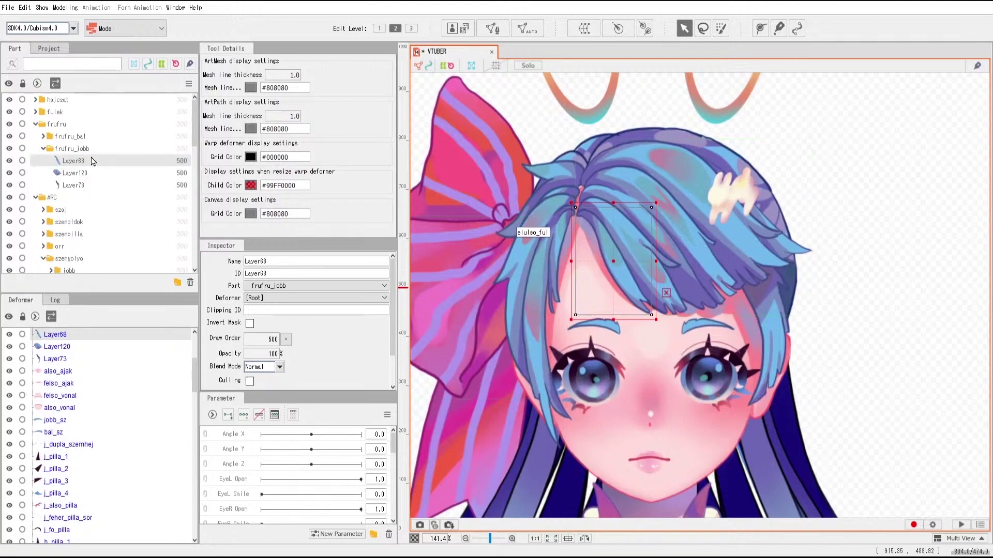
left_click(9, 173)
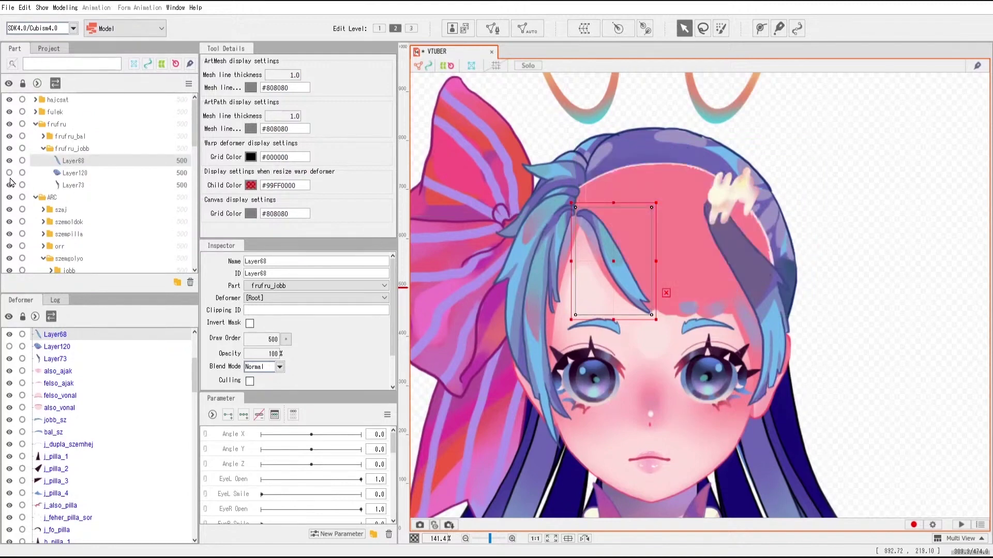
left_click(10, 185)
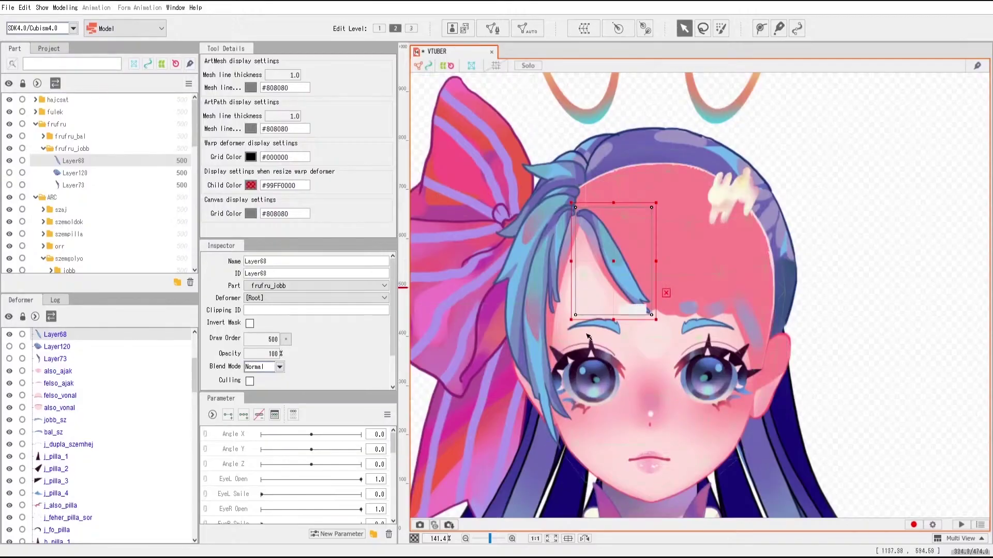
scroll(600, 286, "up", 2)
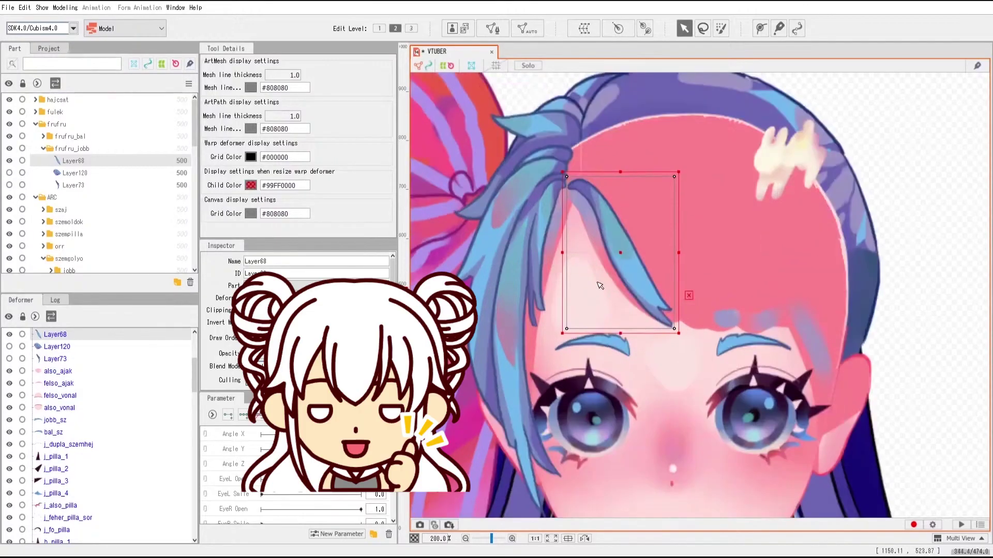
Open Layer68's mesh for editing and place the first outline vertex just outside the hair strand's upper tip.
double_click(599, 286)
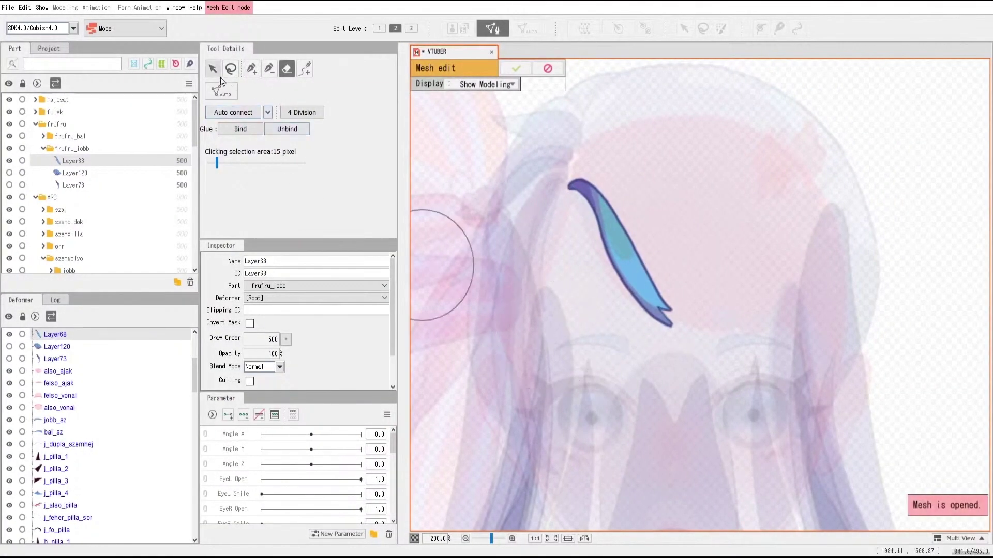
scroll(615, 235, "up", 3)
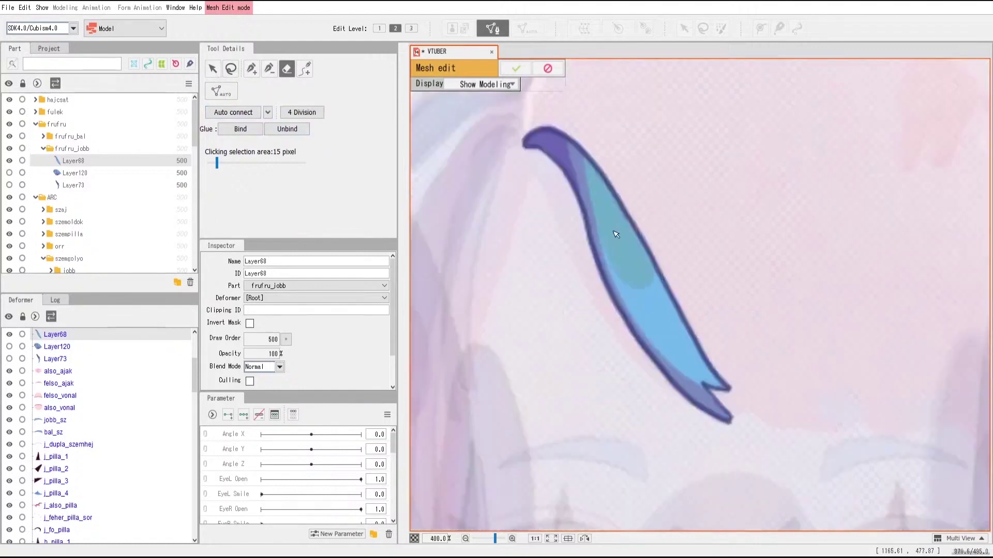
scroll(615, 234, "up", 1)
scroll(616, 234, "down", 1)
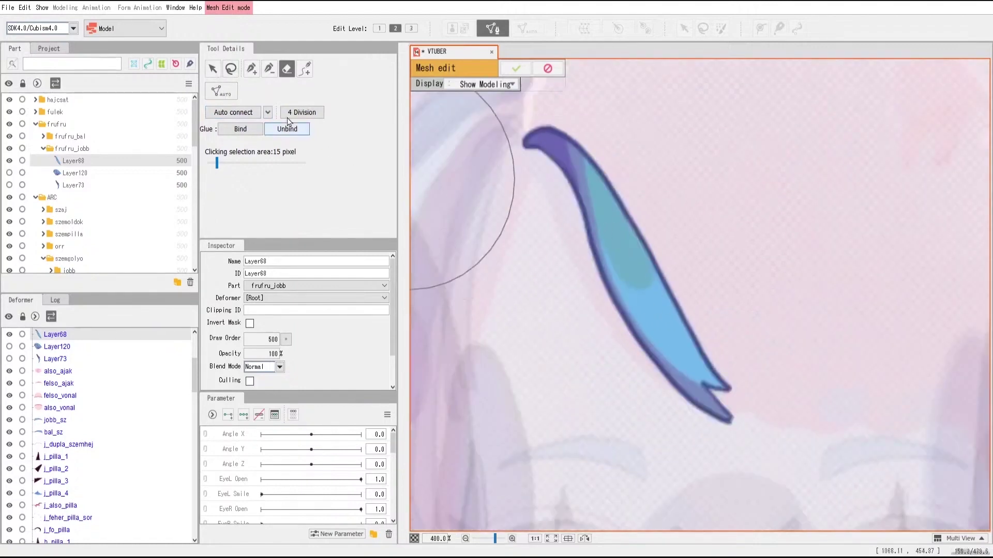
left_click(251, 69)
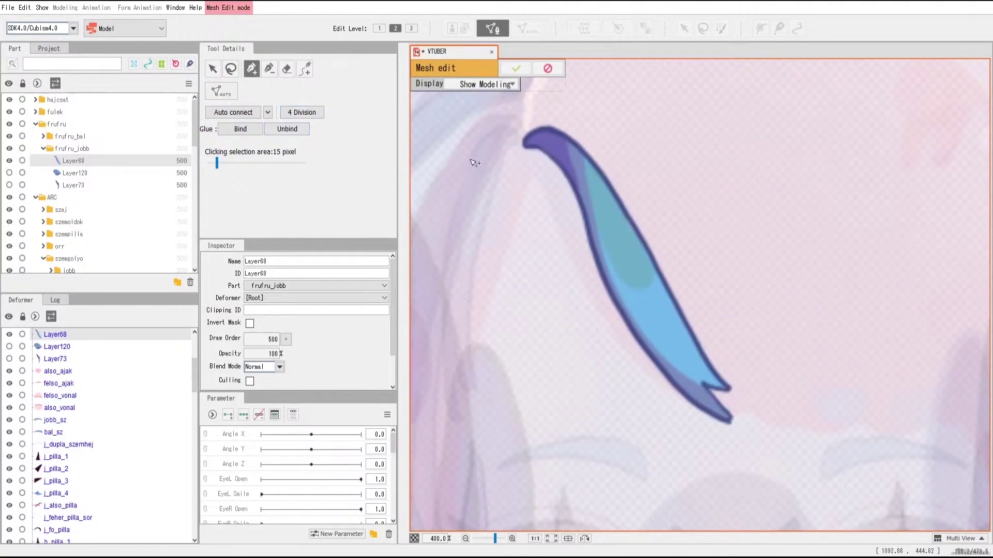
left_click(509, 138)
left_click(513, 162)
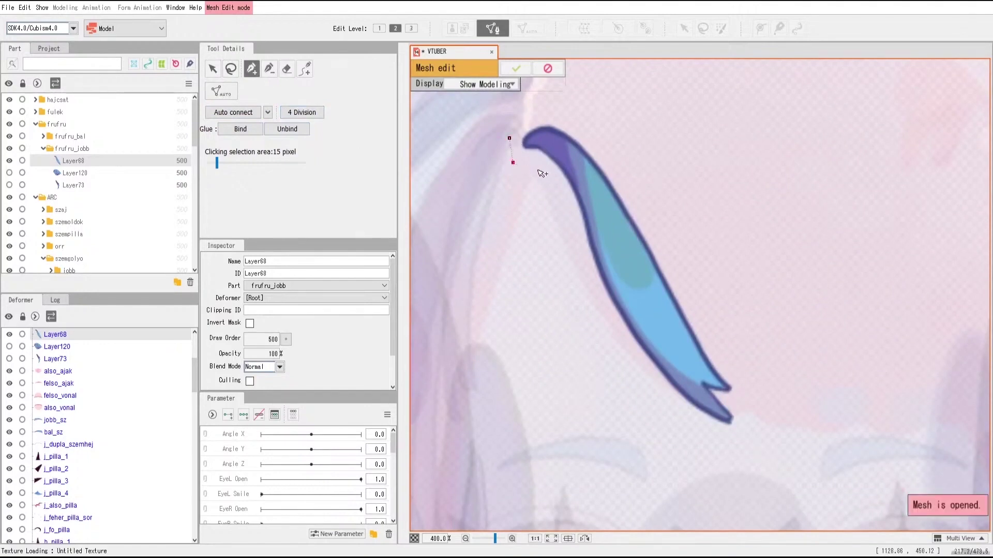
left_click(542, 174)
left_click(562, 220)
left_click(580, 271)
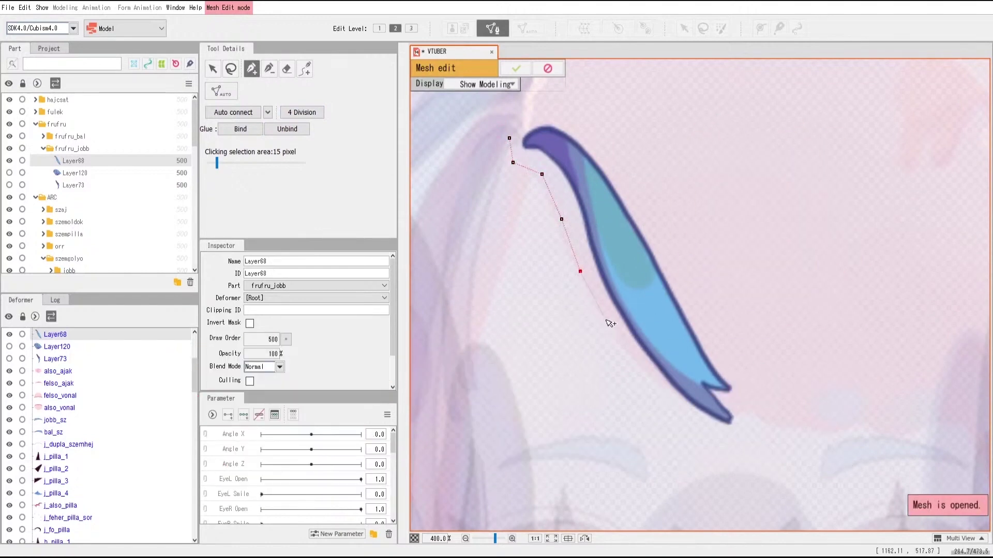
key("ctrl+z")
key("ctrl+z")
key("ctrl+z")
key("ctrl+z")
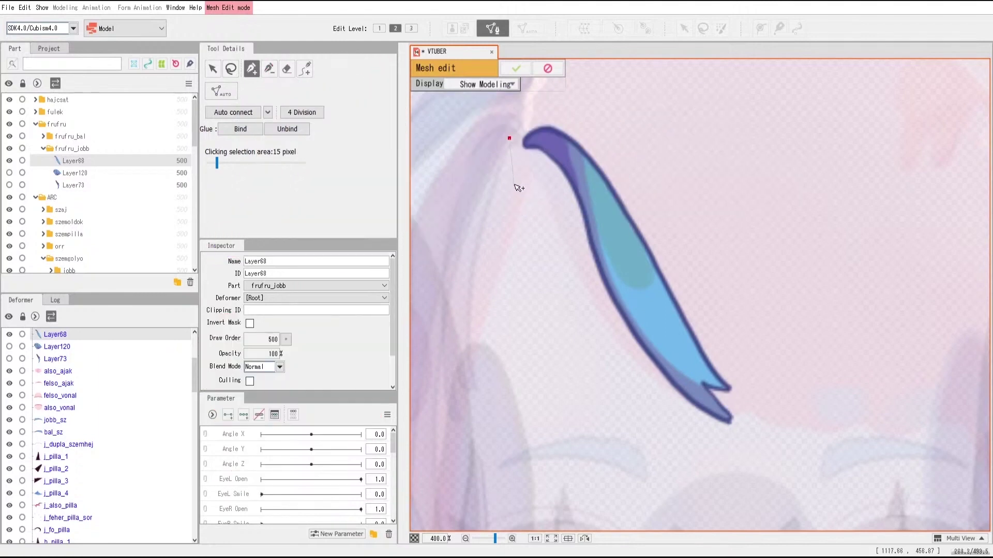
Add closely spaced outline vertices around the upper tip of the Layer68 hair strand.
left_click(513, 140)
left_click(508, 153)
left_click(514, 118)
left_click(556, 112)
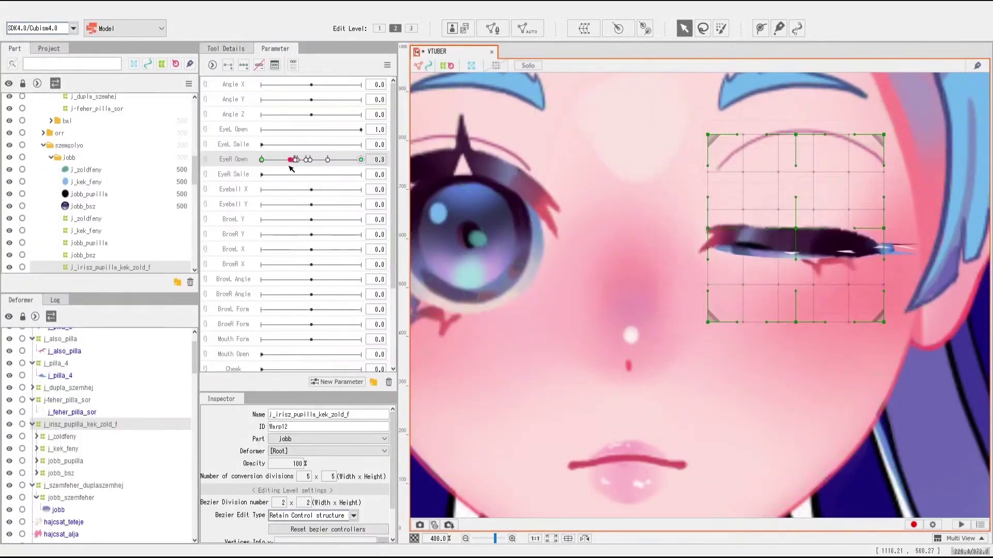
left_click(348, 160)
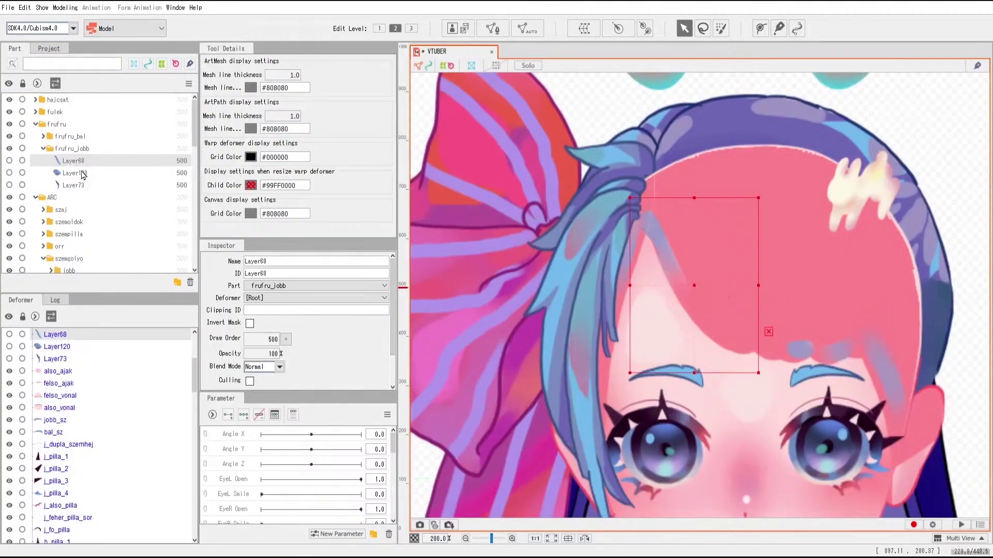
Make Layer120 in the frufru_jobb folder visible and open its mesh for editing.
left_click(83, 173)
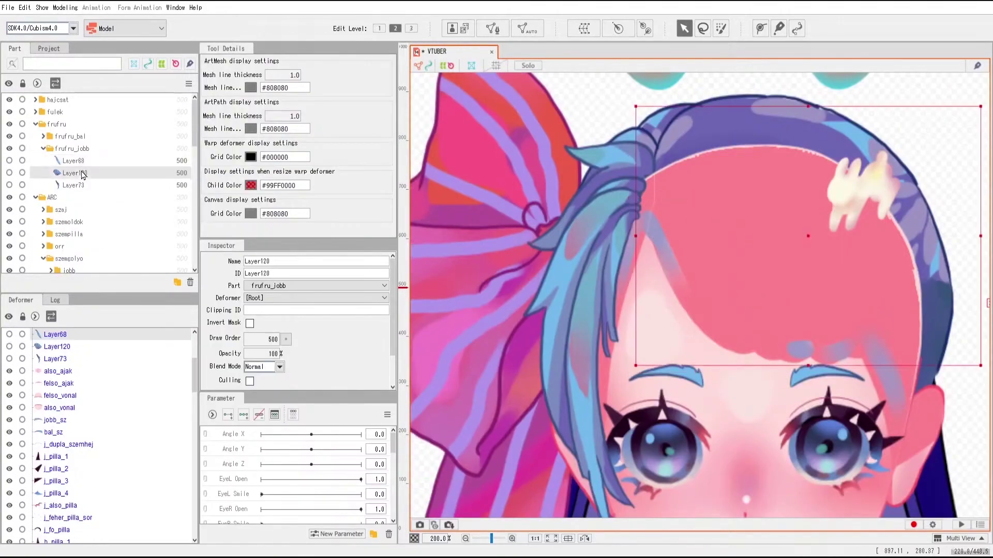
left_click(10, 173)
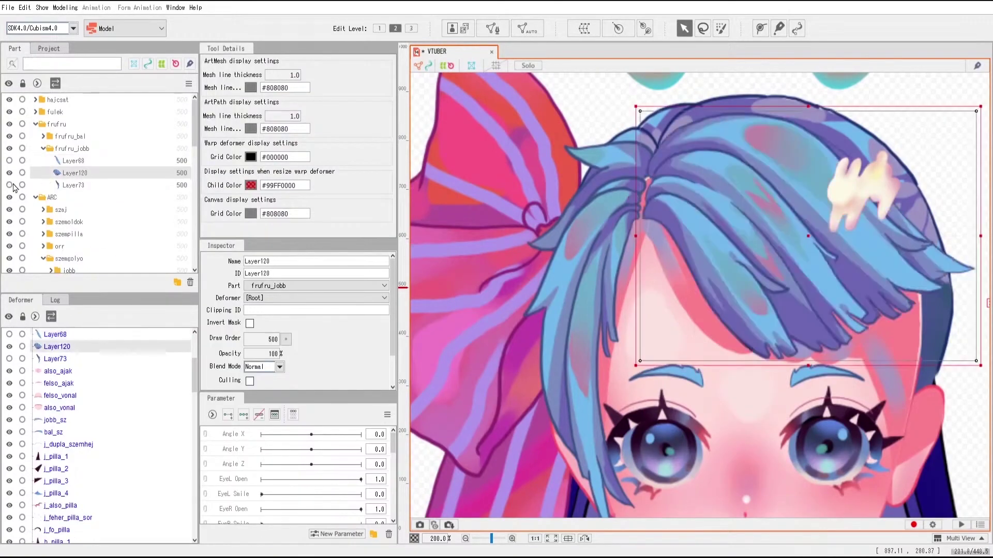
double_click(586, 293)
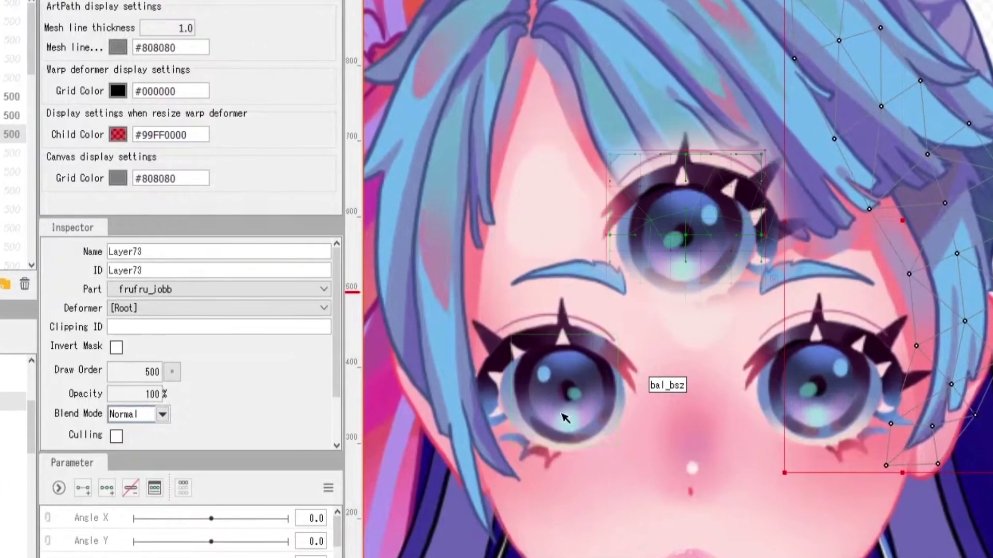
Select the jobb_bsz iris and examine its shape and surrounding eye parts up close.
left_click(827, 398)
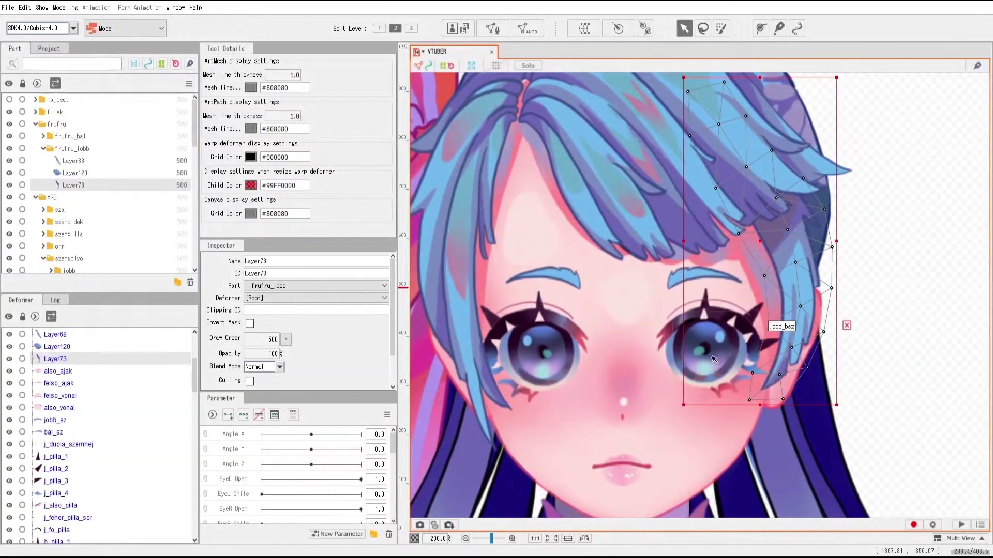
scroll(713, 359, "up", 3)
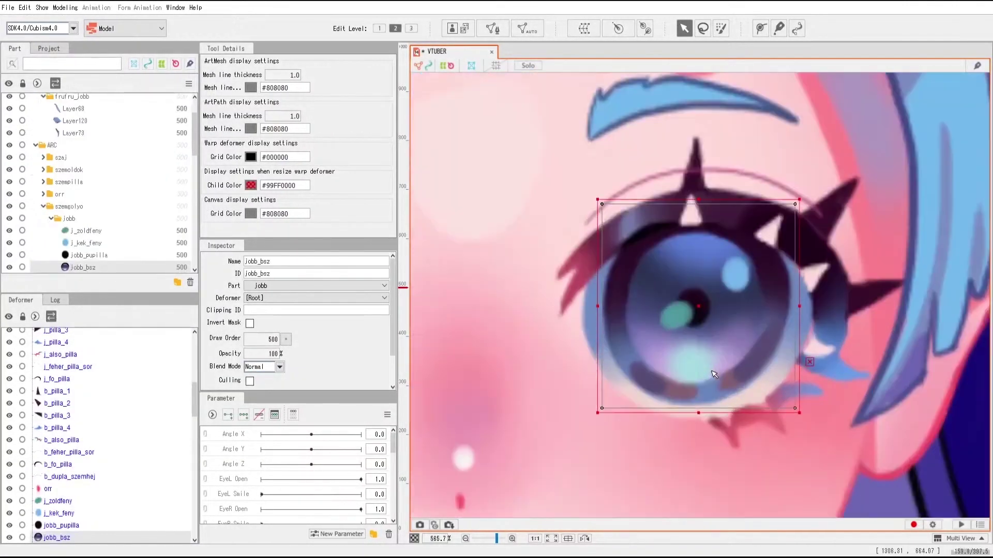
scroll(715, 375, "up", 1)
scroll(697, 395, "up", 1)
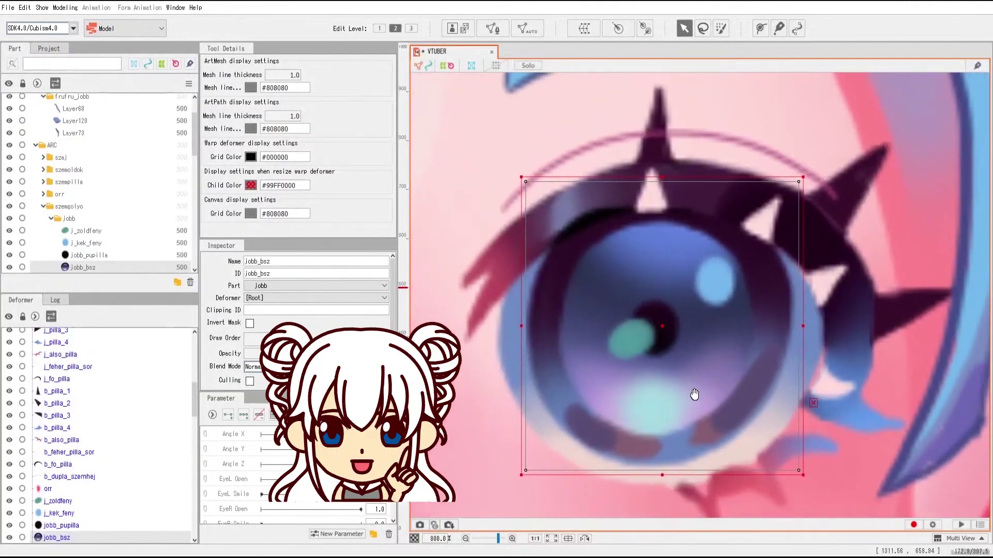
scroll(697, 398, "down", 2)
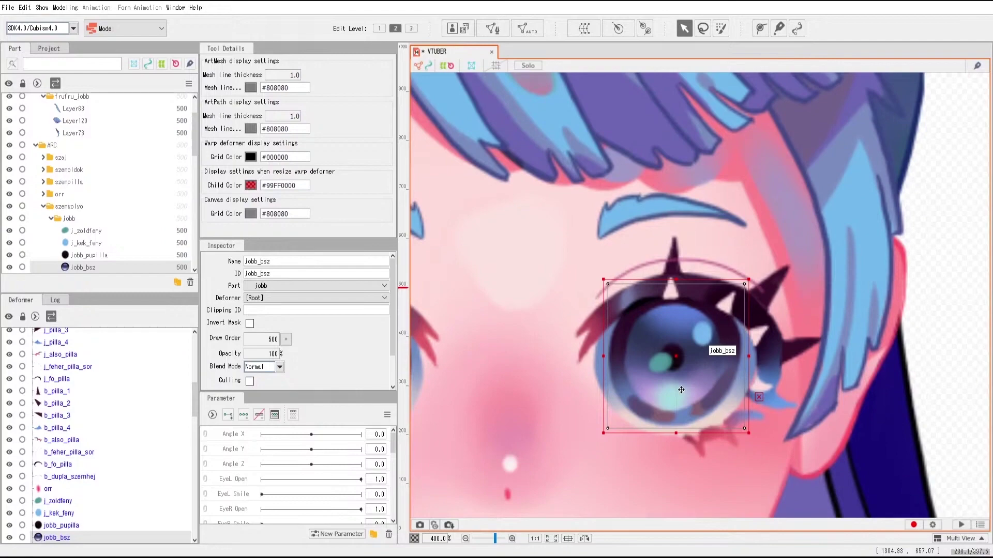
scroll(681, 390, "up", 2)
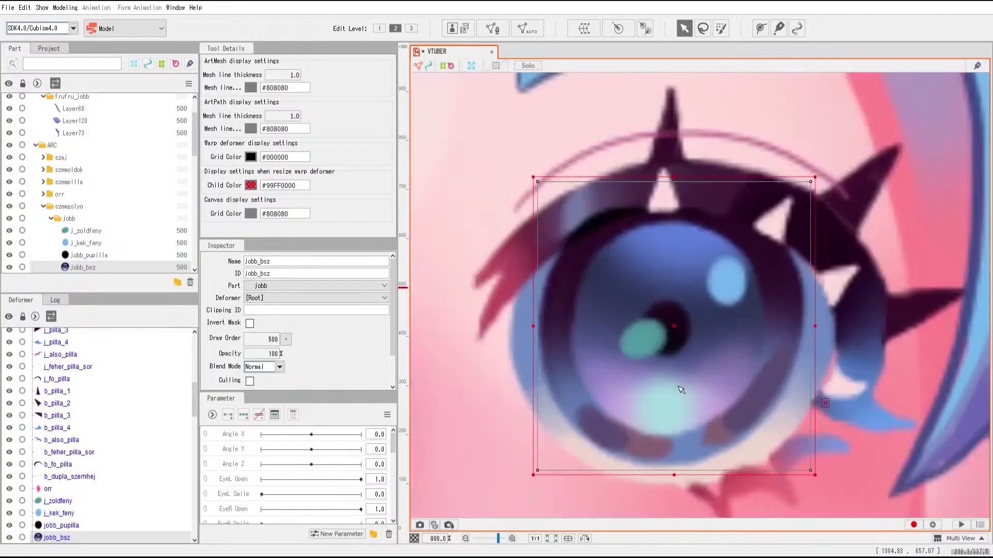
scroll(681, 390, "down", 2)
scroll(681, 390, "up", 1)
scroll(681, 390, "up", 1)
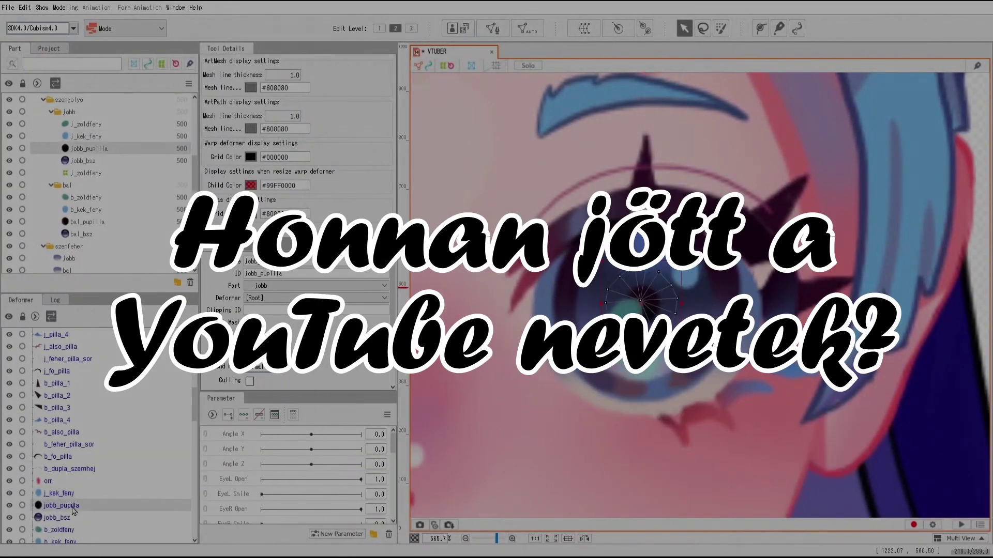
Select the j_kek_feny blue highlight of the jobb eye.
left_click(69, 495)
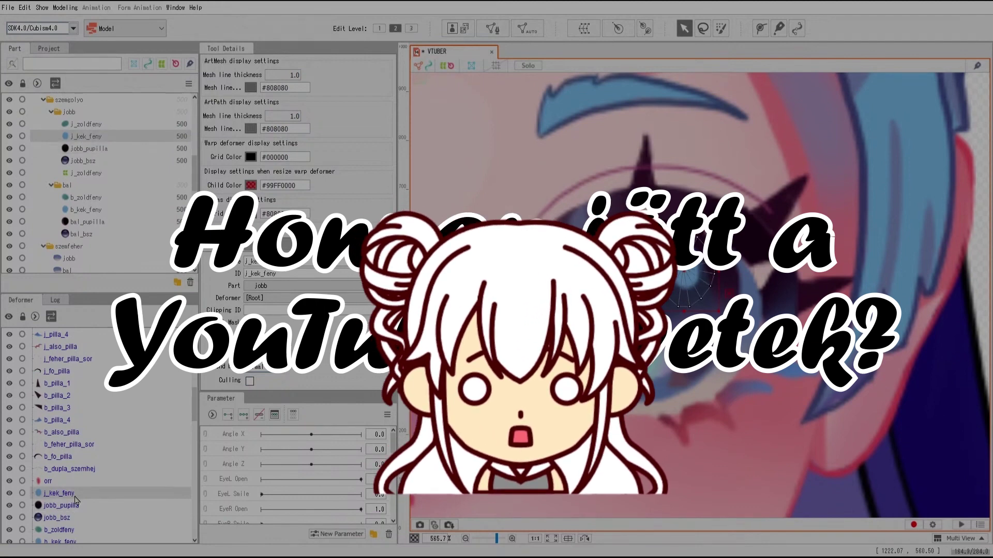